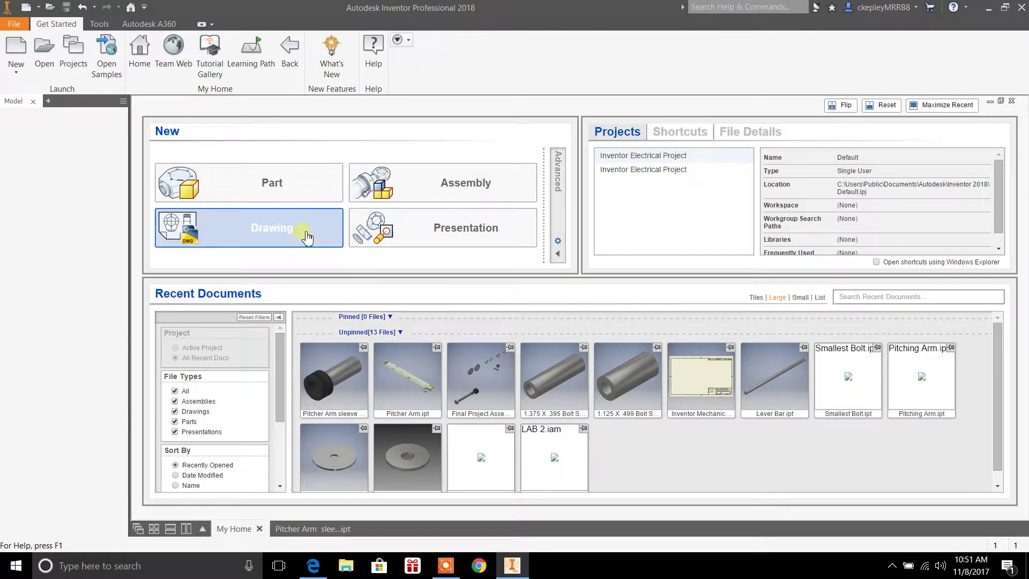
Create a new Part document and start a 2D sketch on the XY plane
left_click(280, 200)
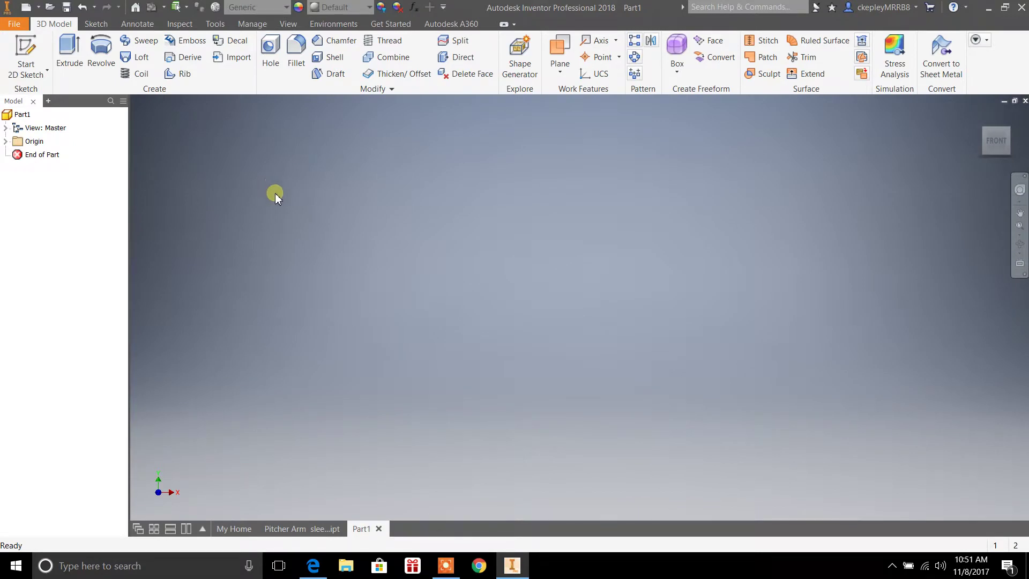
left_click(47, 74)
left_click(60, 101)
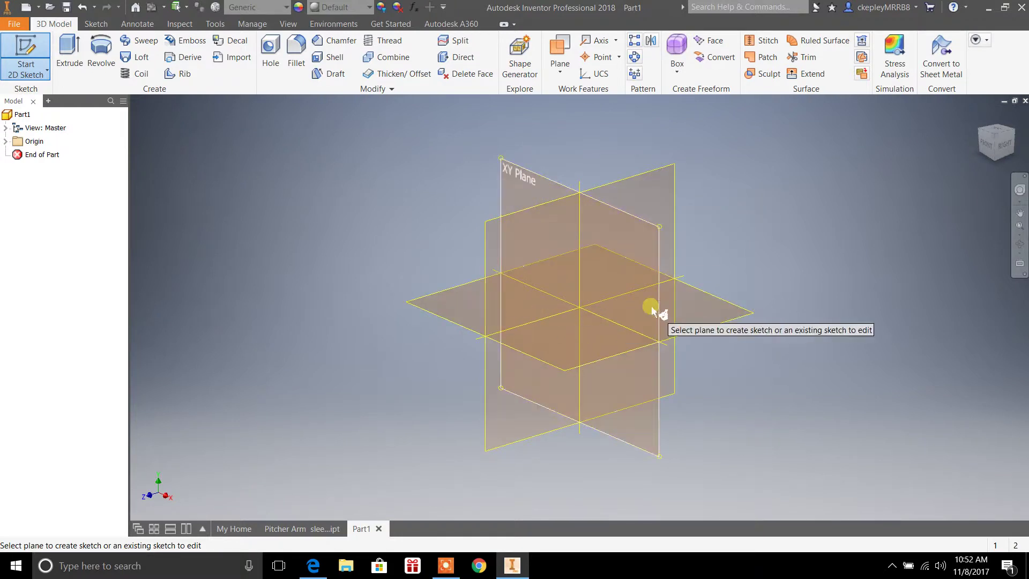
left_click(517, 175)
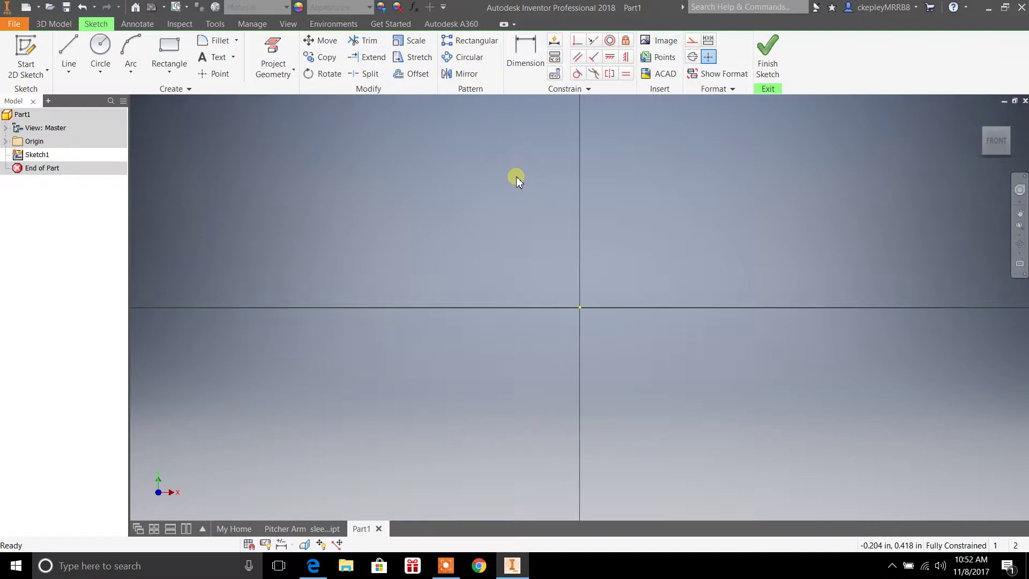
Turn on Visibility for the YZ, XZ and XY planes in the browser's Origin folder
left_click(5, 141)
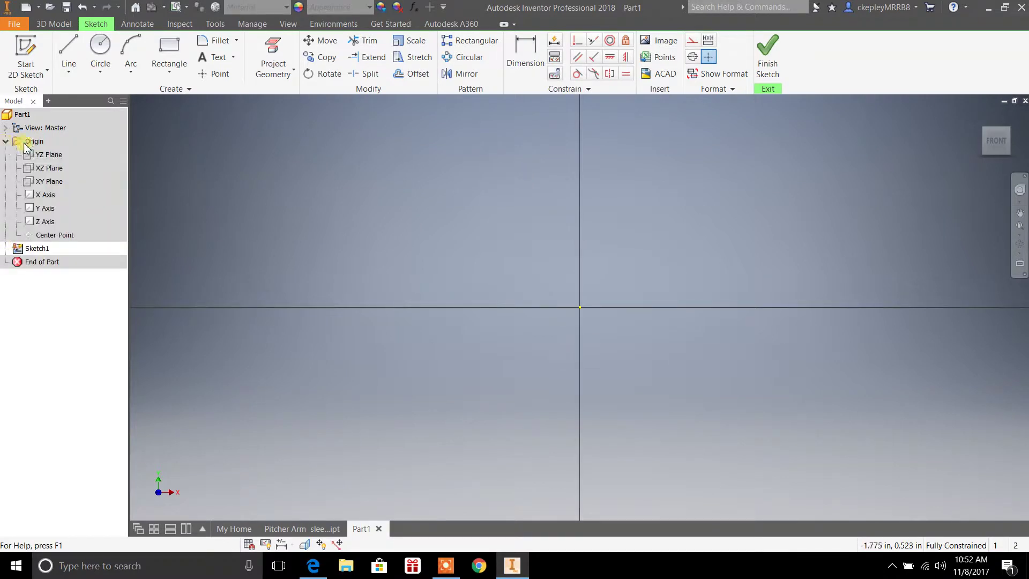
right_click(49, 158)
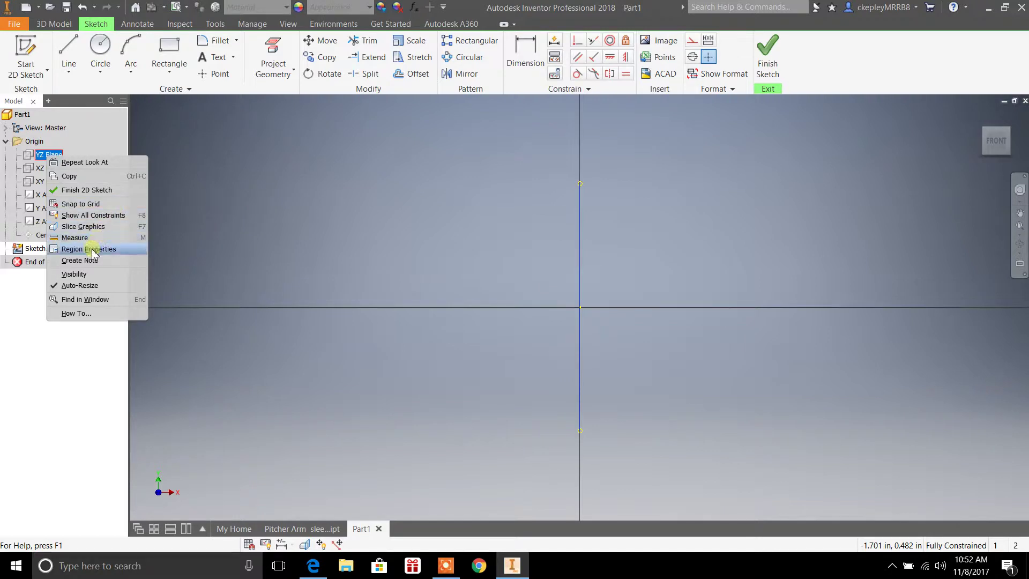
left_click(91, 275)
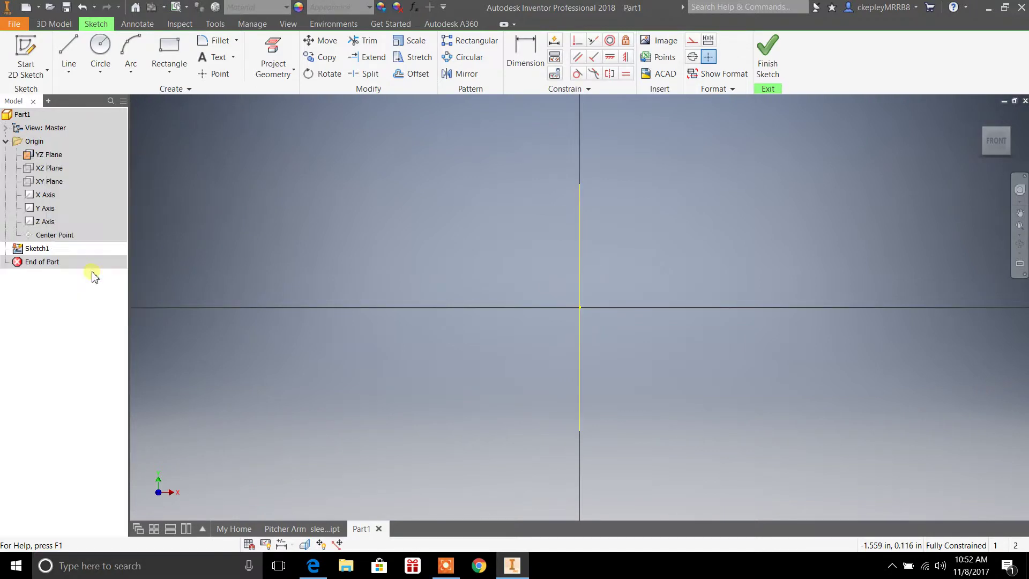
right_click(53, 170)
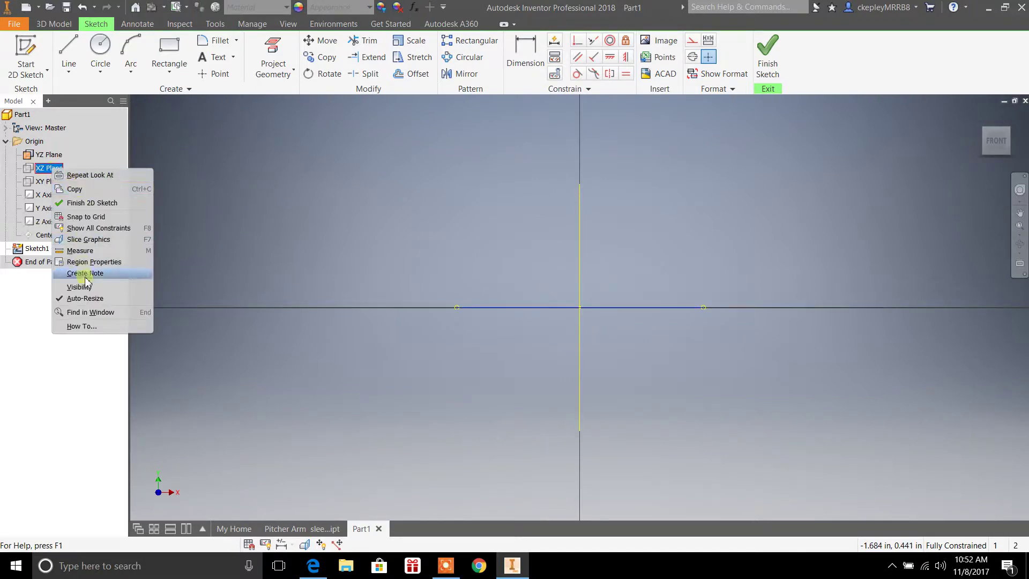
left_click(89, 288)
right_click(47, 182)
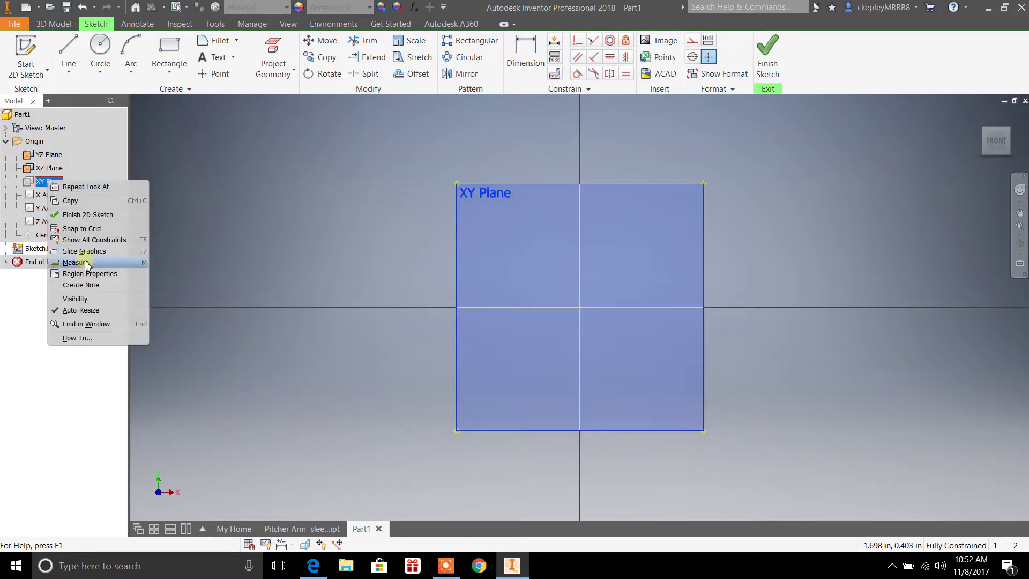
left_click(78, 299)
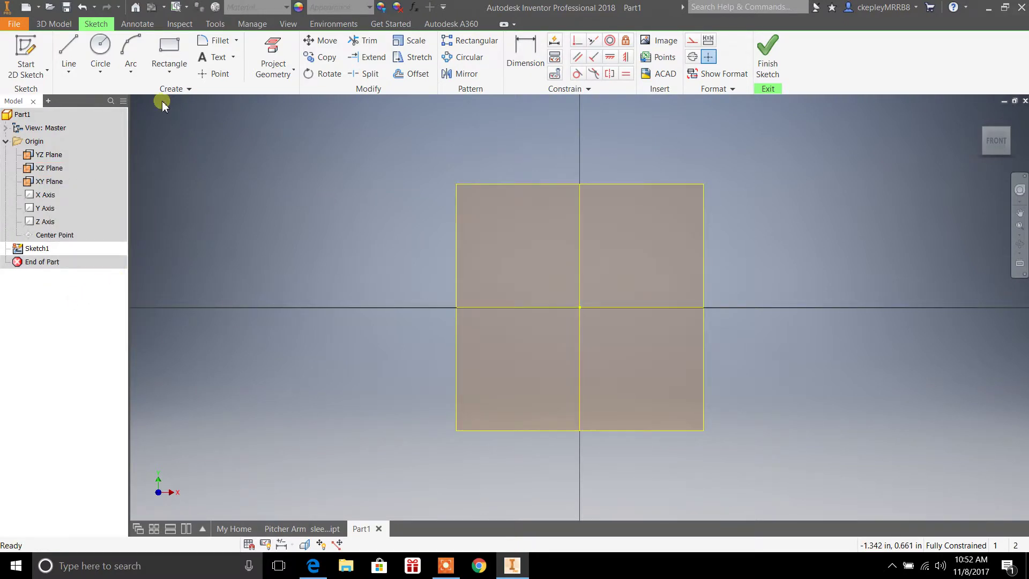
left_click(101, 78)
Draw centre-point circles of 0.50 and 0.25 diameter at the origin, then finish Sketch1
left_click(119, 102)
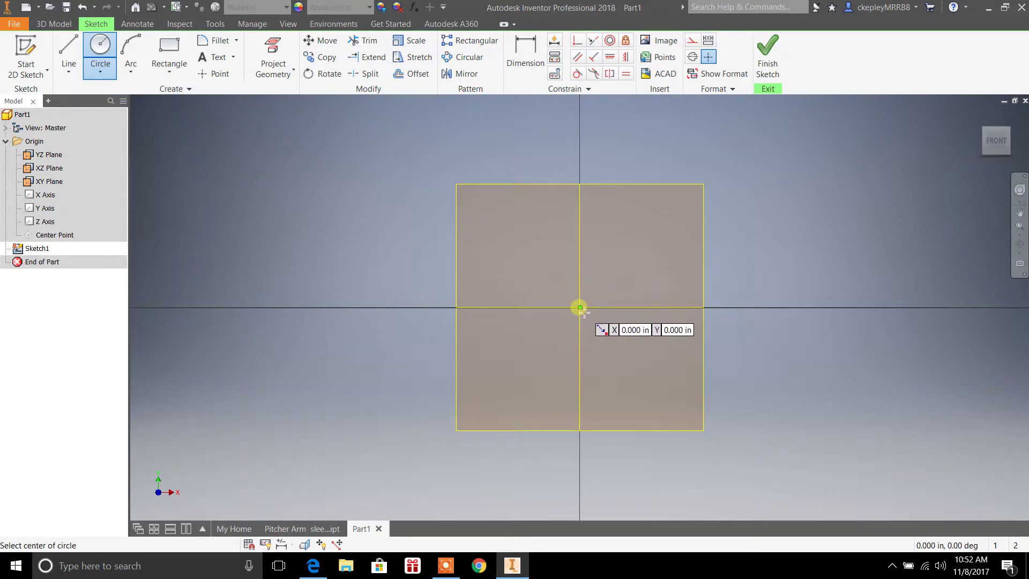
left_click(579, 307)
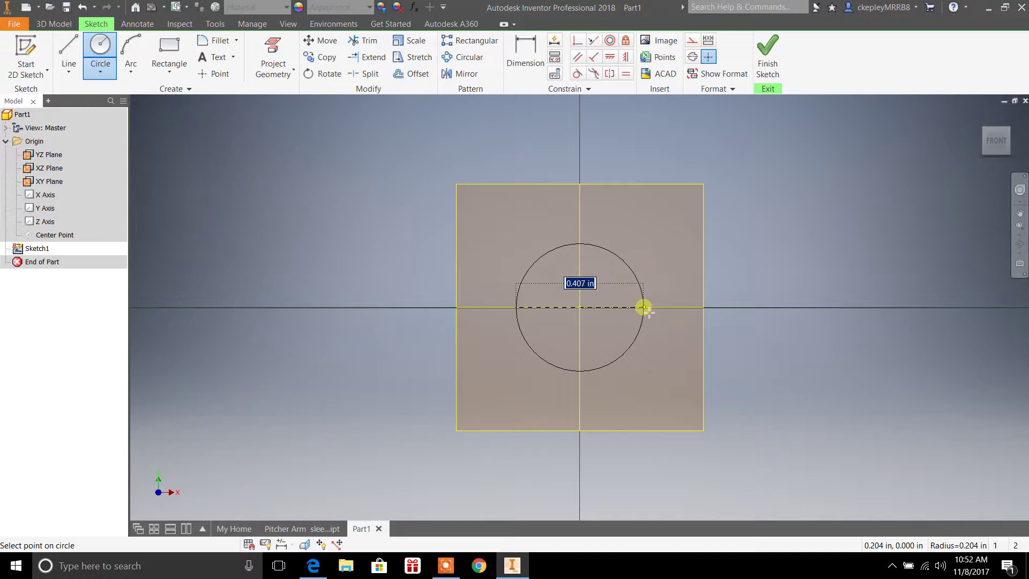
type(".50")
key("Return")
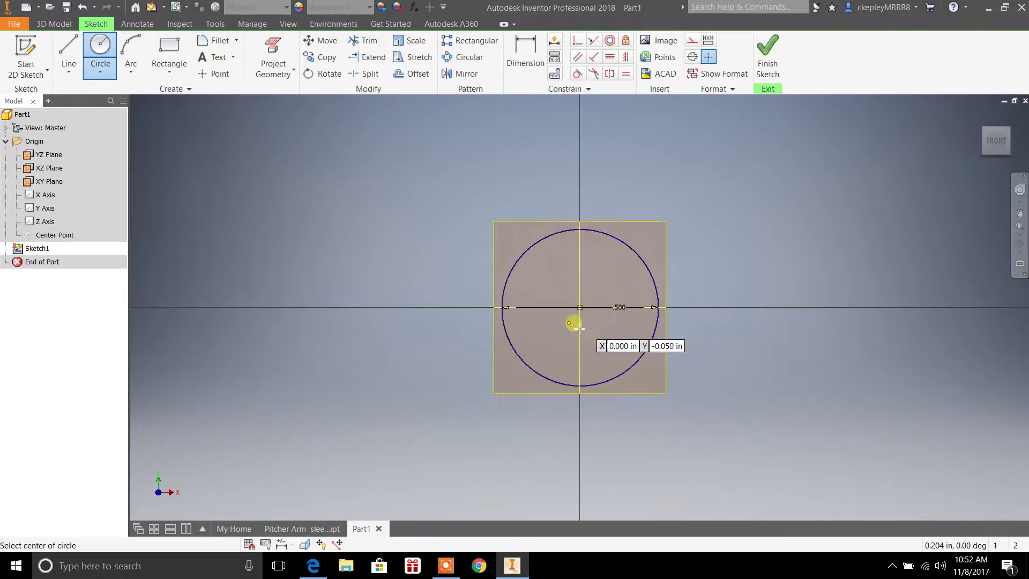
left_click(580, 308)
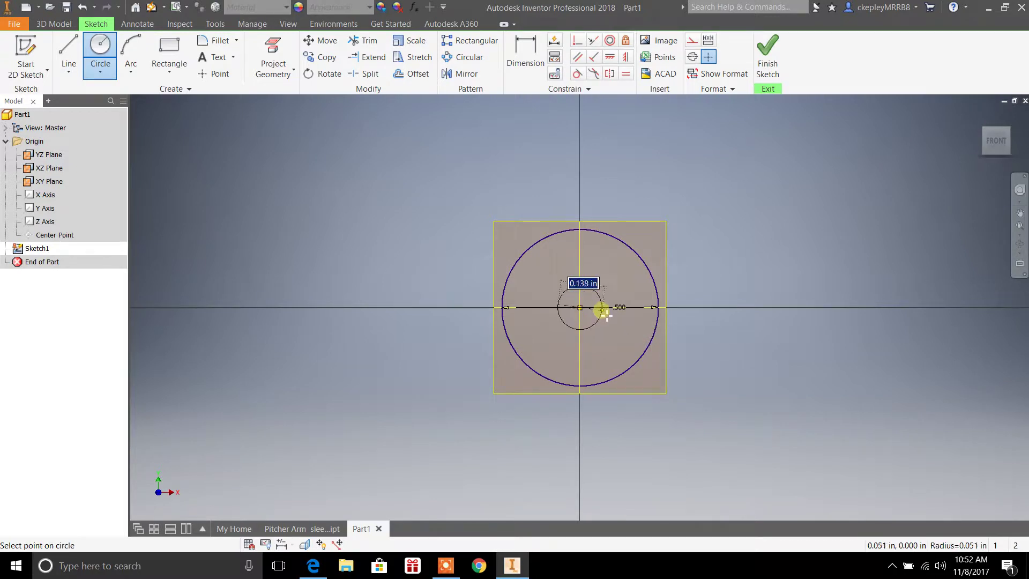
type(".25")
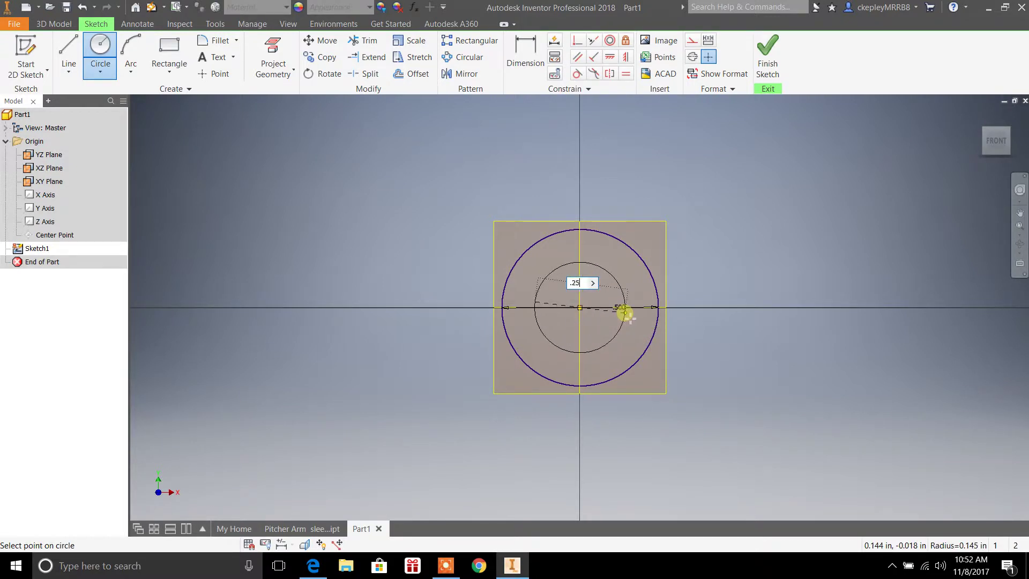
key("Return")
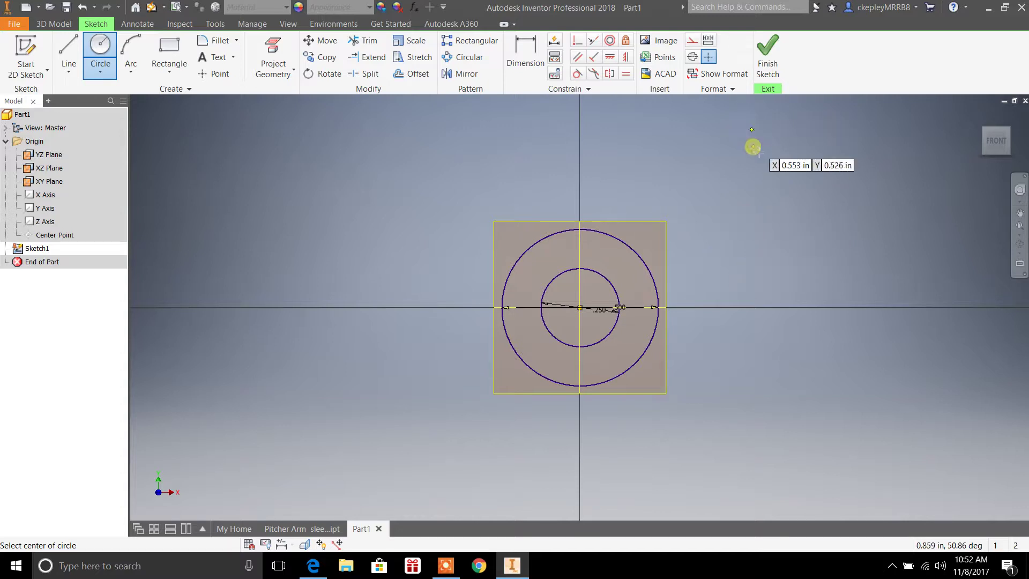
left_click(772, 70)
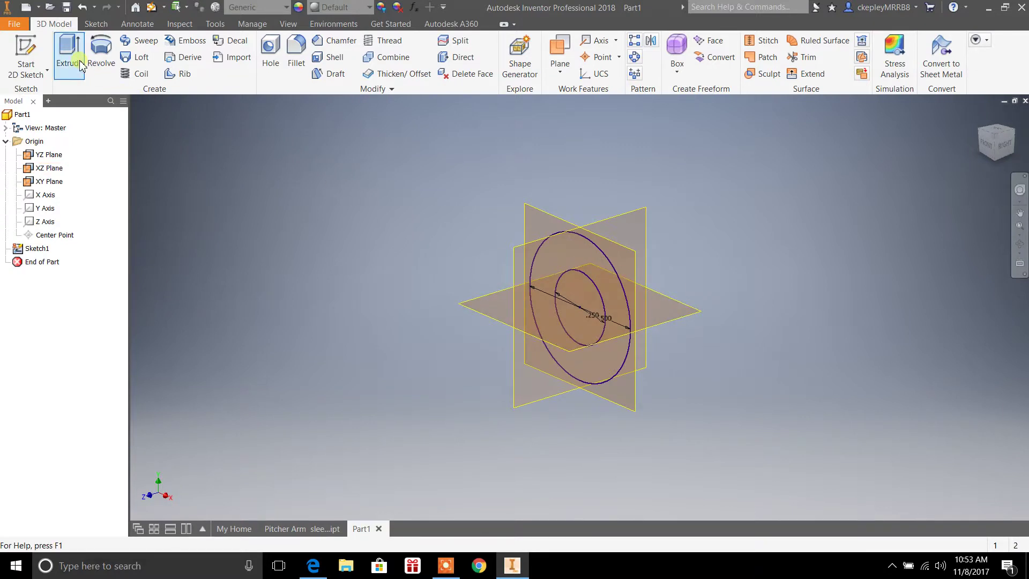
Preview an extrusion of the inner 0.250 circle as a solid rod, then cancel it
left_click(42, 24)
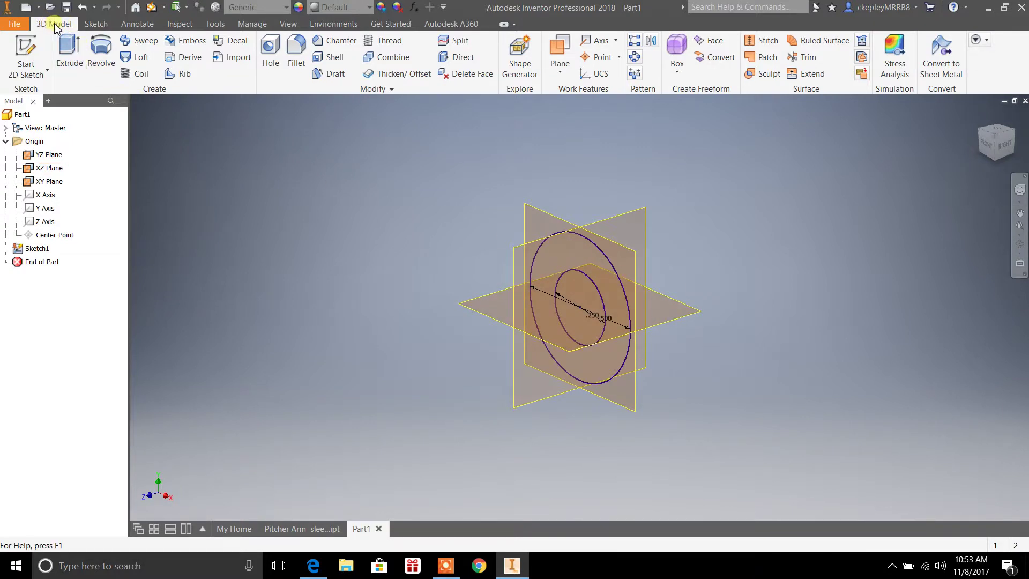
left_click(74, 63)
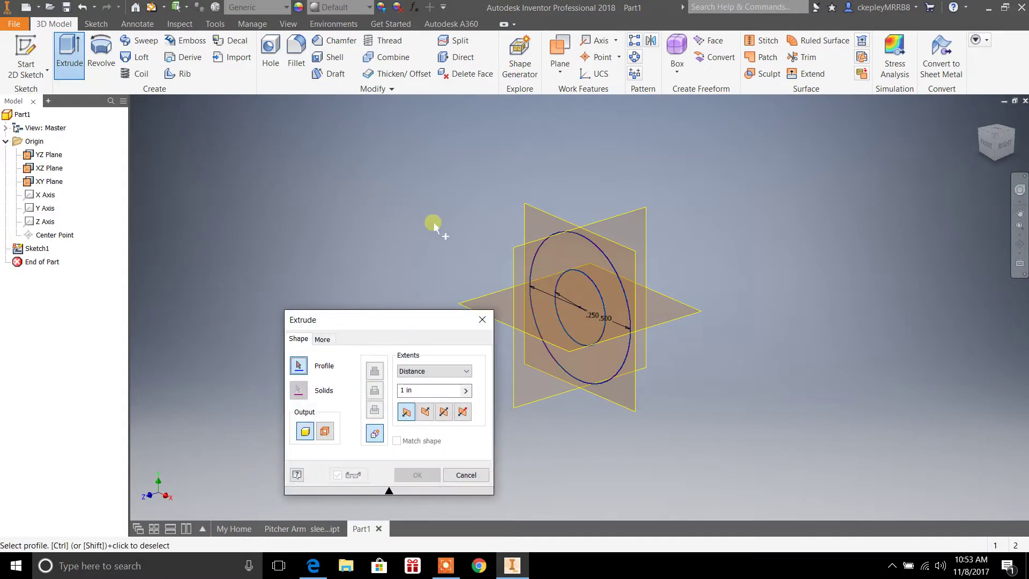
left_click(588, 307)
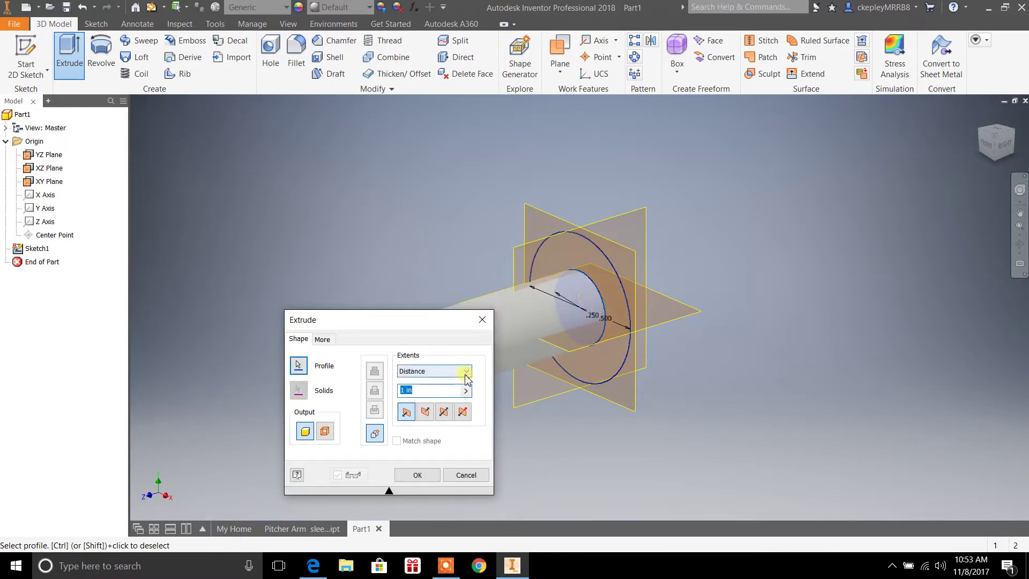
left_click_drag(420, 321, 830, 238)
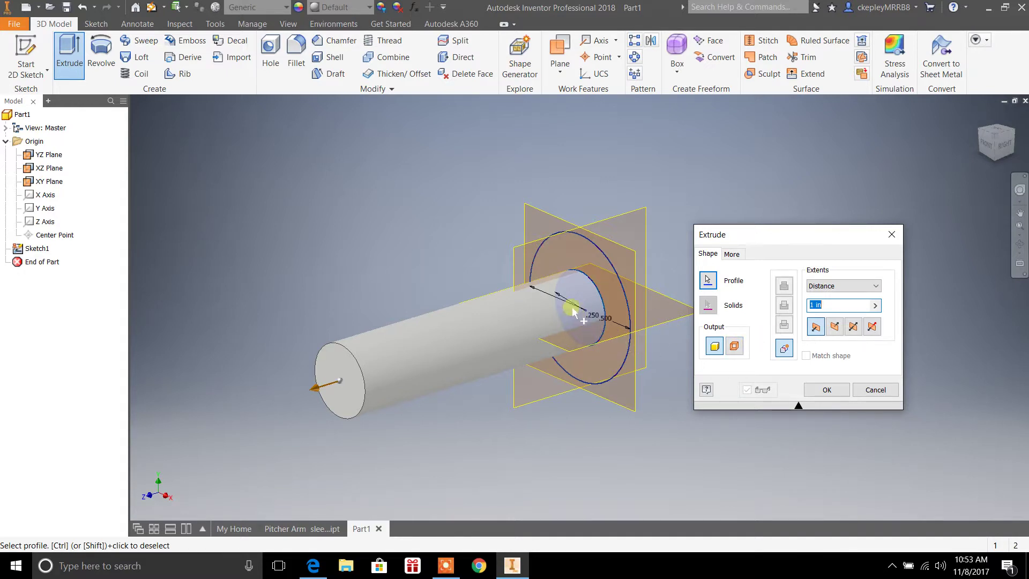
left_click(875, 389)
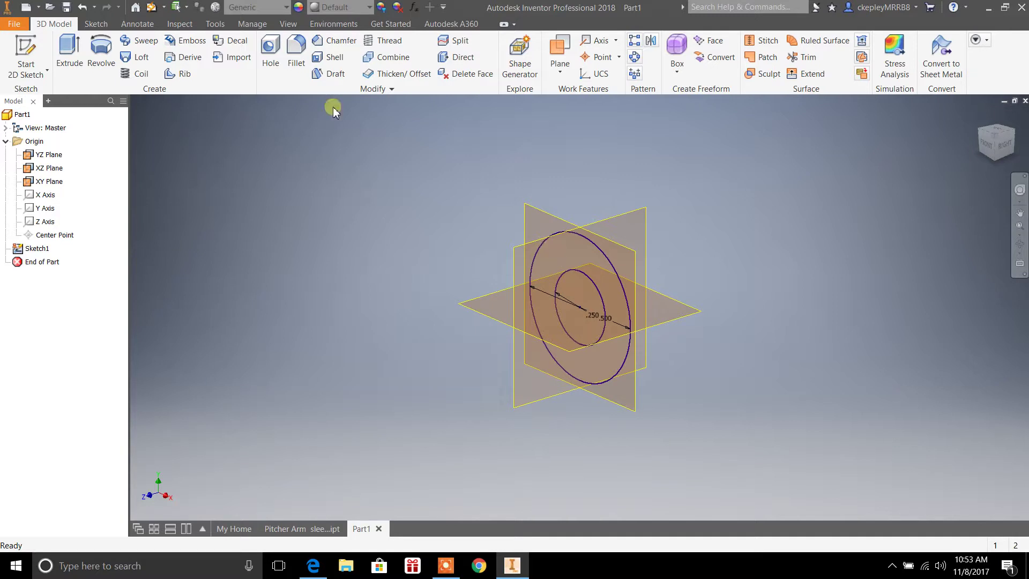
Start an extrusion of the ring between the two circles and flip it to Direction 2
left_click(70, 53)
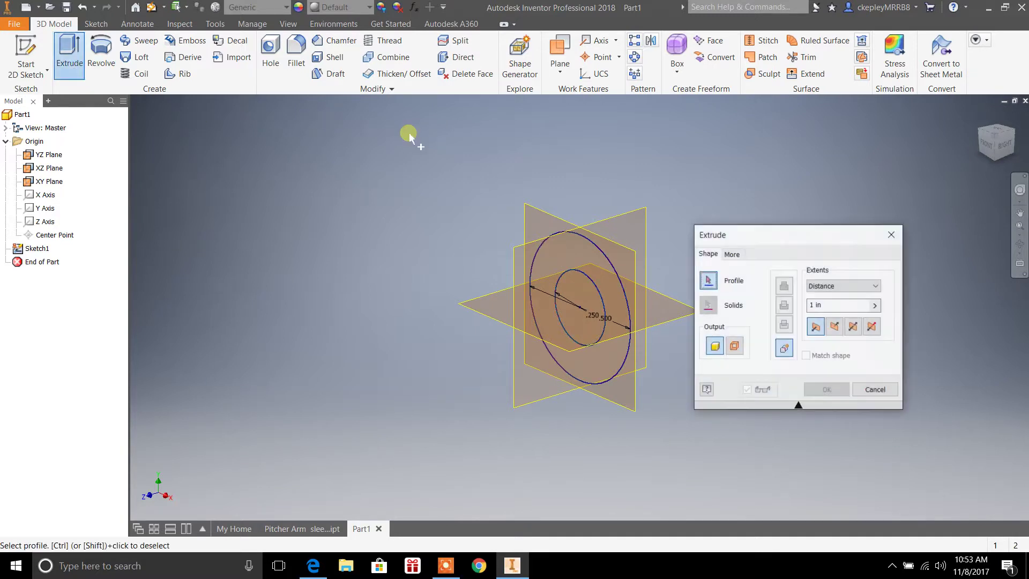
left_click(581, 248)
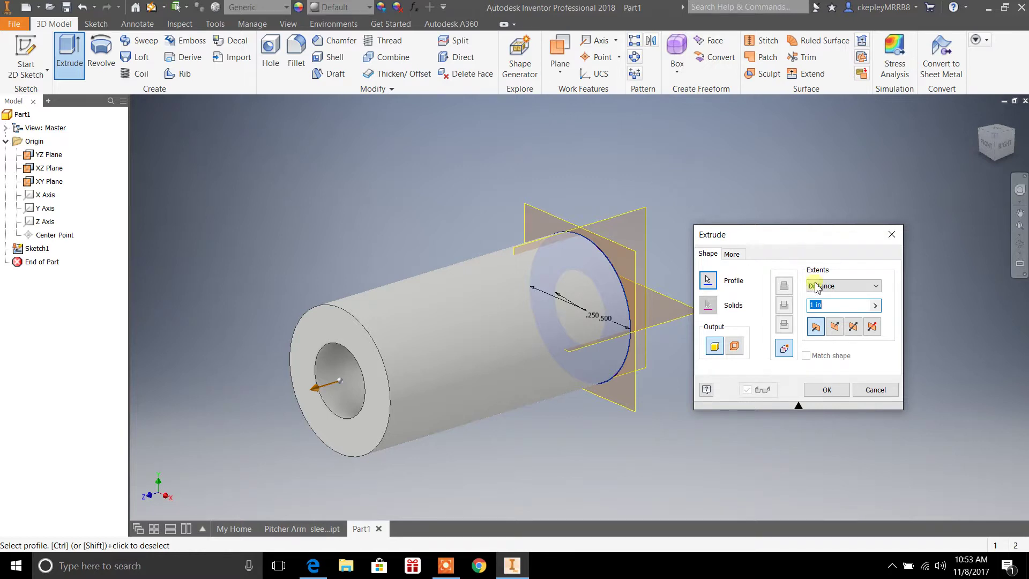
left_click(836, 328)
left_click_drag(806, 228, 393, 245)
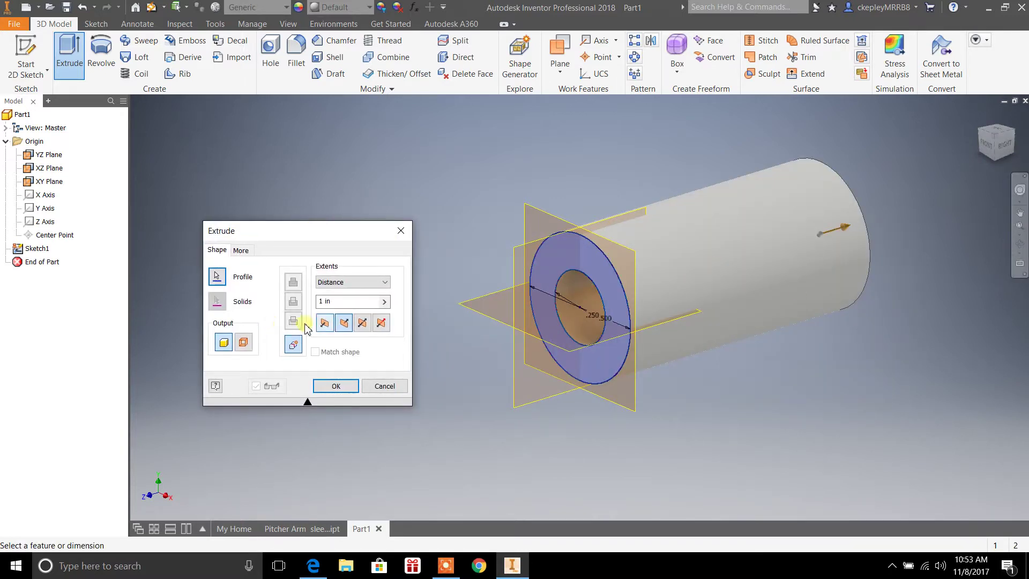
Try the Symmetric and Asymmetric extent options, then restore the original Direction 1
left_click(363, 323)
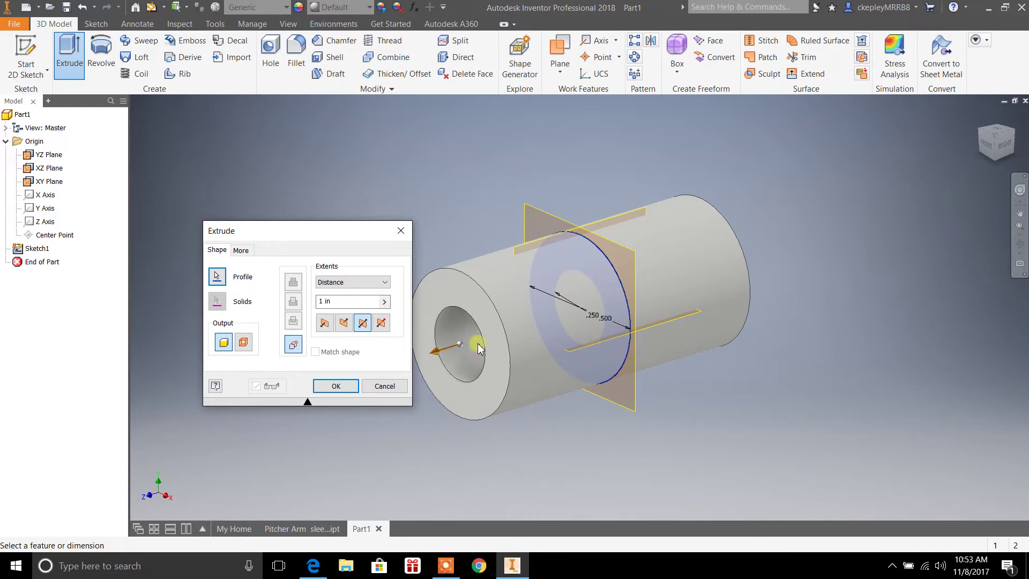
left_click(380, 323)
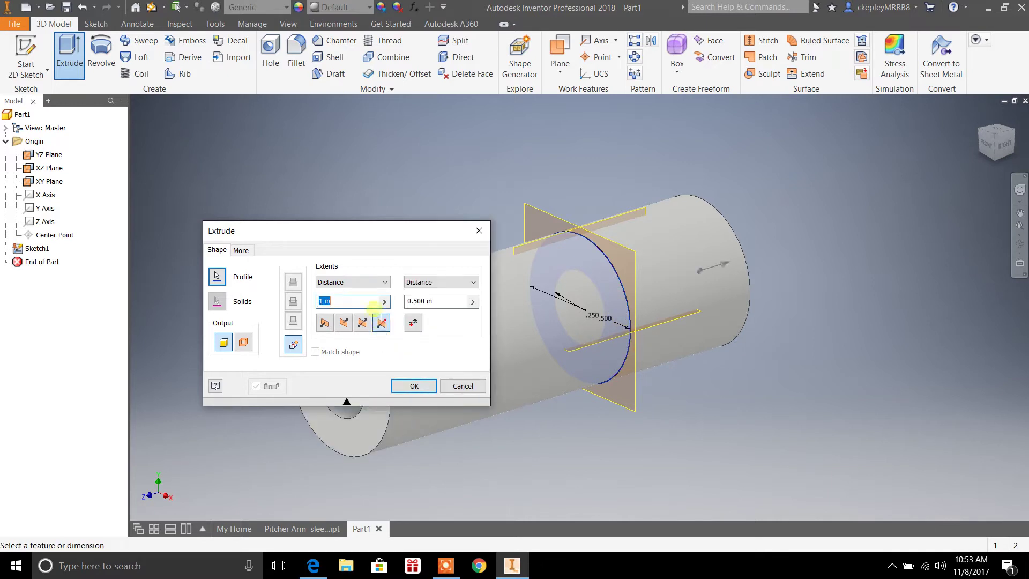
left_click_drag(365, 239, 804, 406)
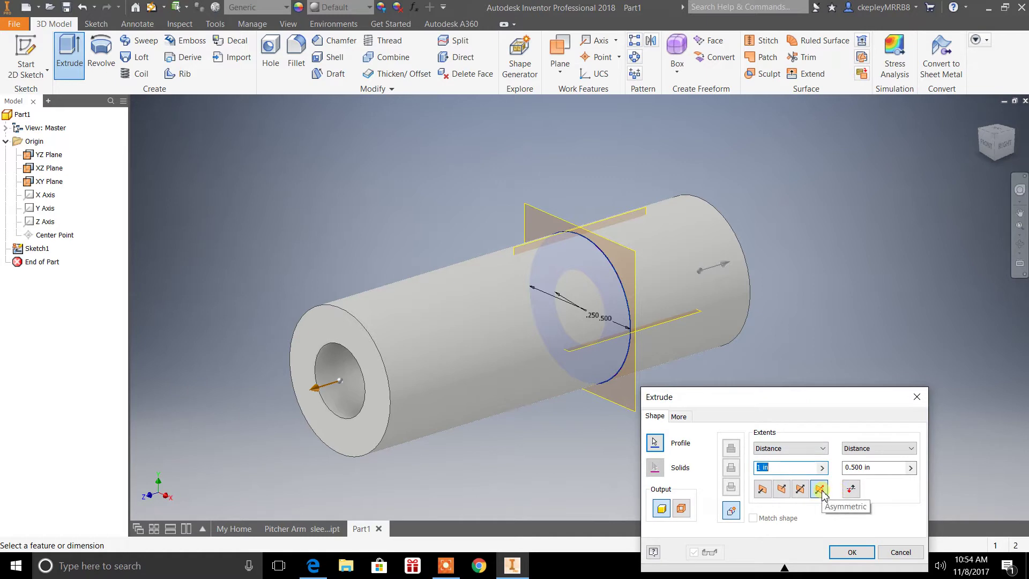
left_click(784, 492)
left_click(762, 490)
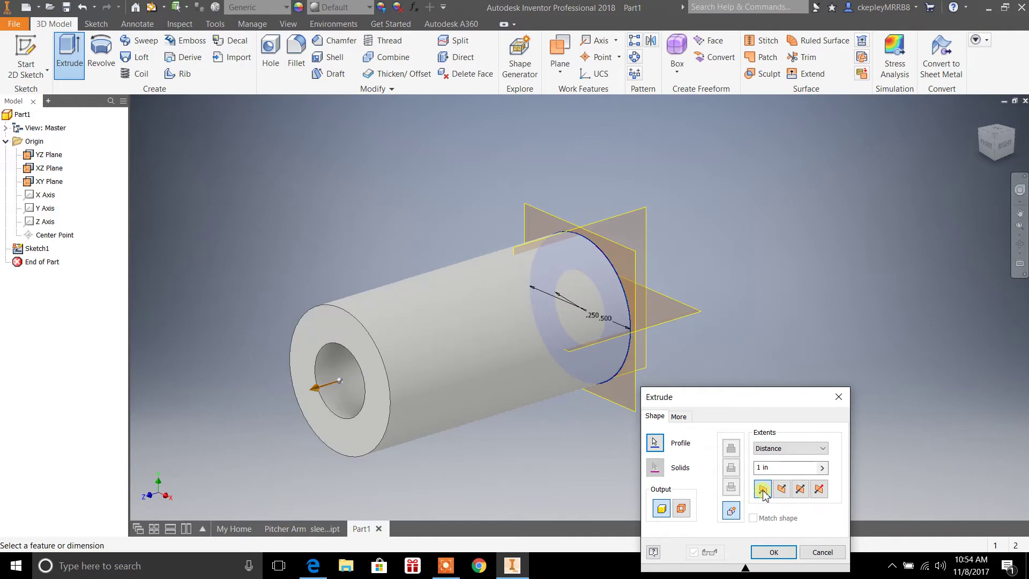
left_click_drag(745, 408, 807, 194)
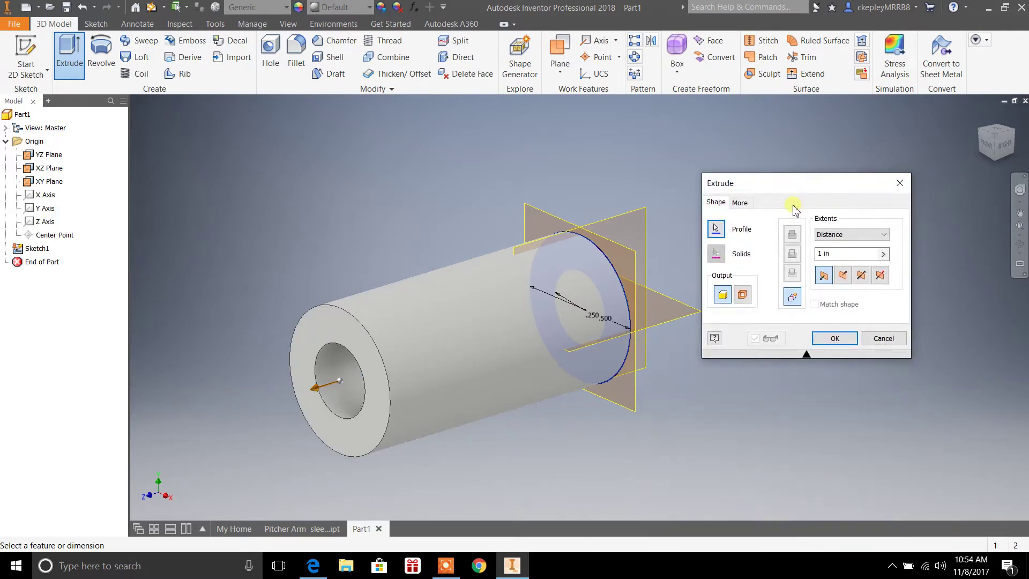
Set the extrusion distance to 0.75 in and create Extrusion1
left_click(824, 253)
key("BackSpace")
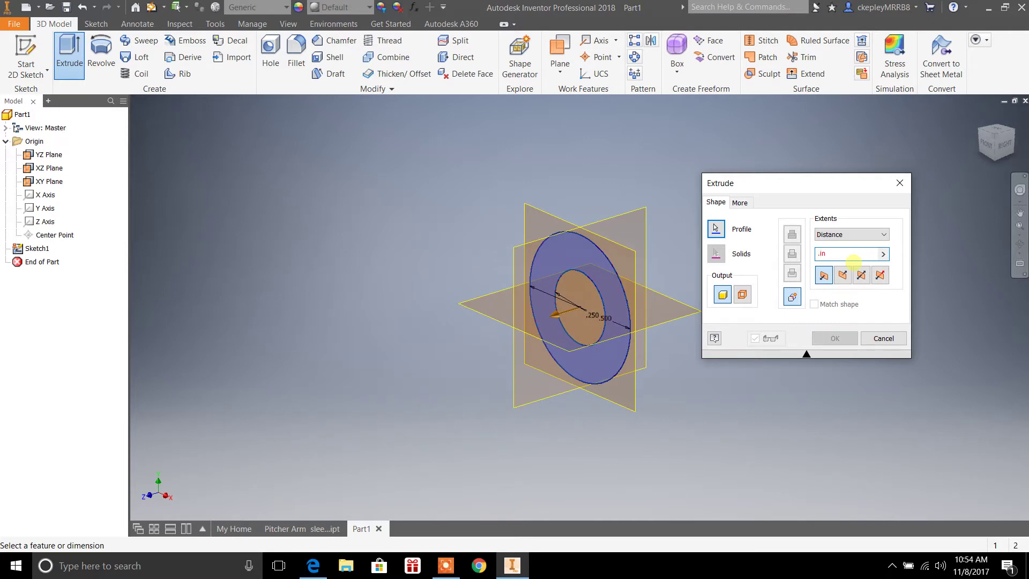
type(".75")
key("Return")
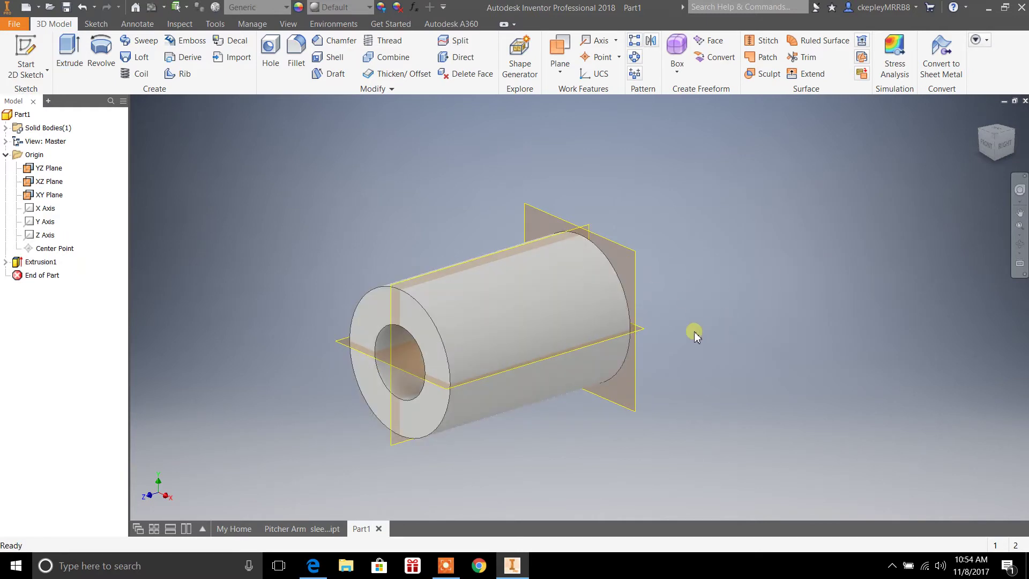
Free-orbit the view toward the tube's front to see its end face and bore
middle_click_drag(698, 349, 751, 345, "shift")
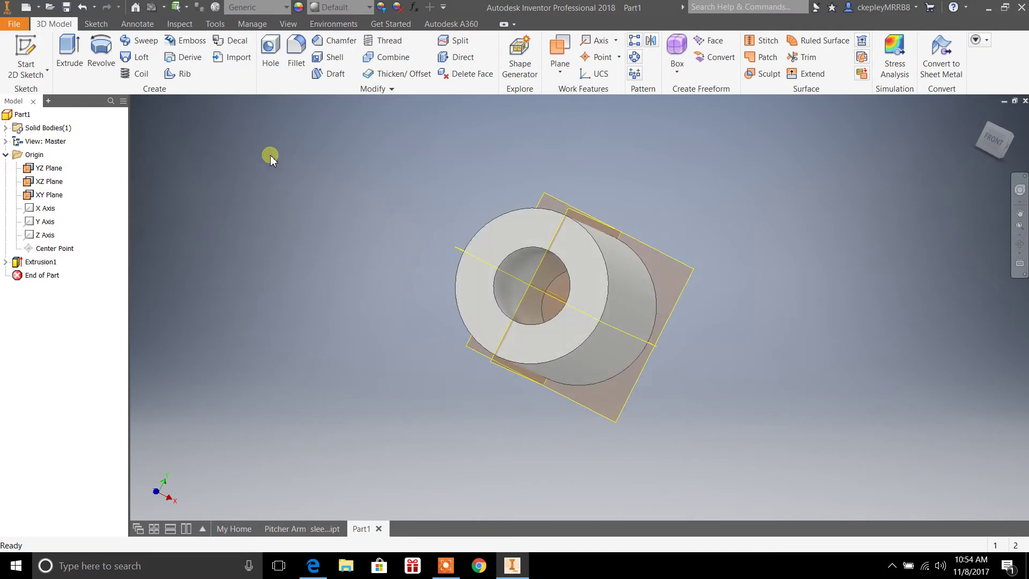
left_click(272, 64)
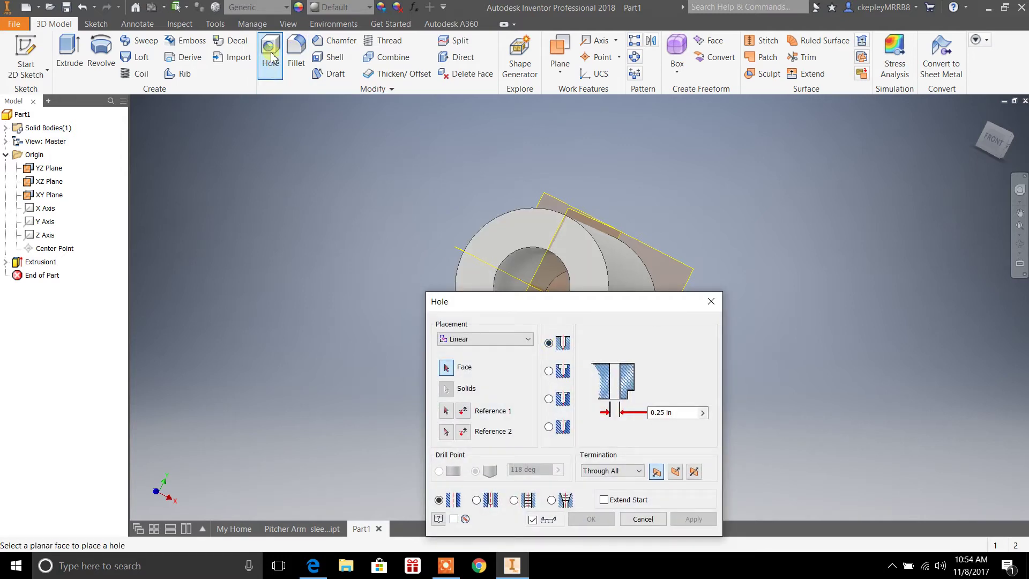
left_click_drag(536, 305, 171, 104)
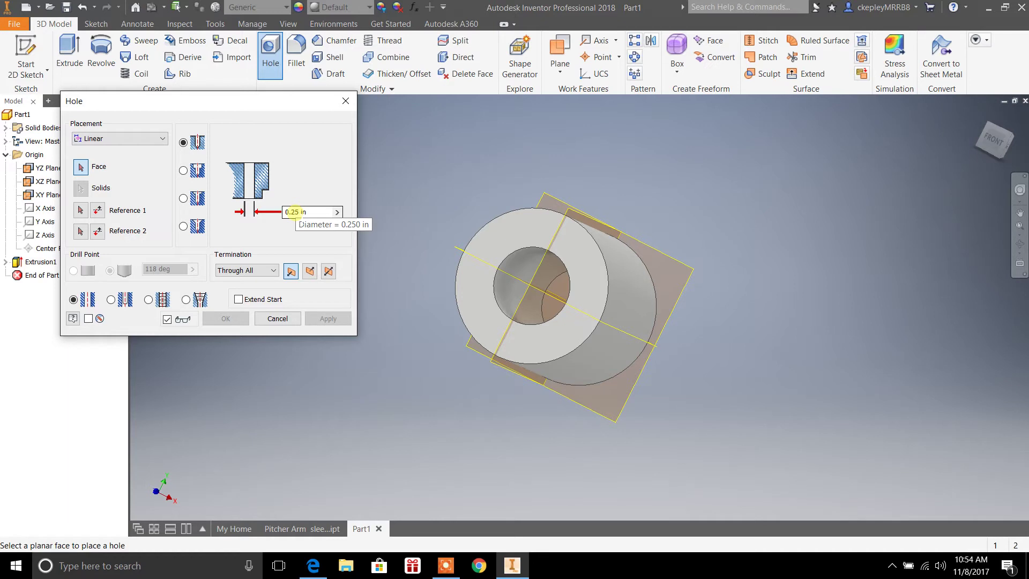
left_click(262, 276)
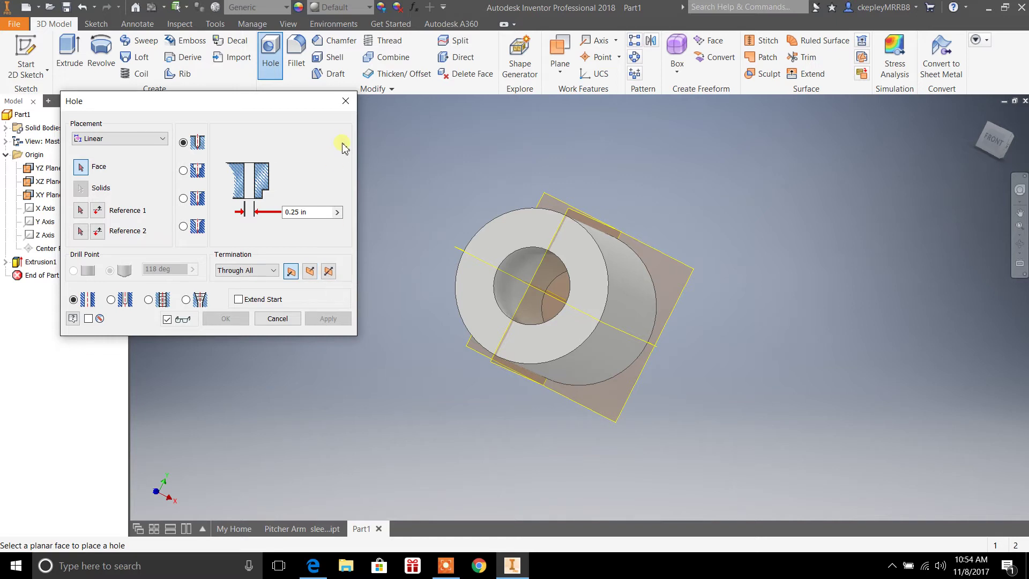
left_click(346, 102)
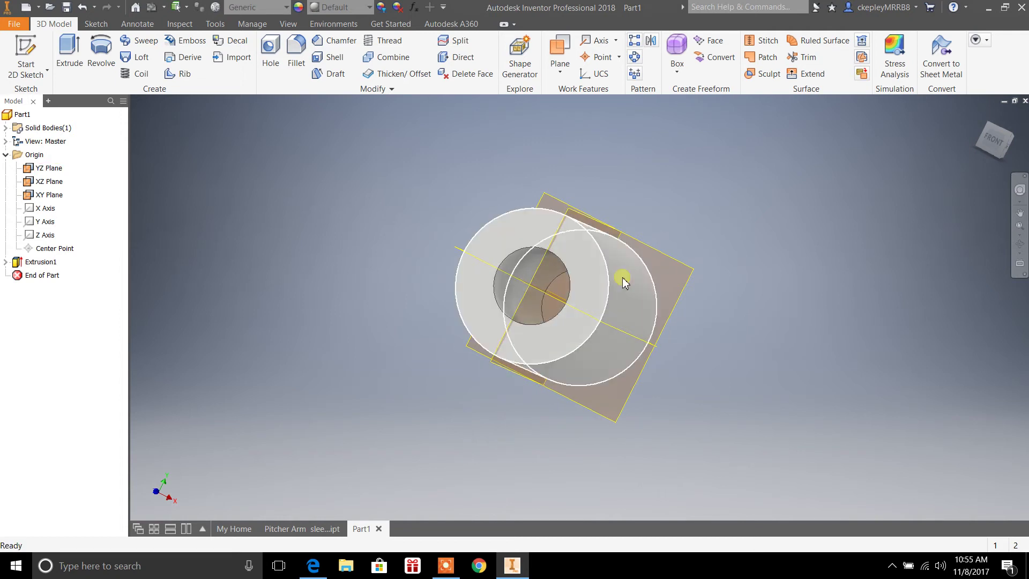
Free-orbit to a side three-quarter view showing the sleeve's full 0.75 in length
middle_click_drag(724, 320, 429, 241, "shift")
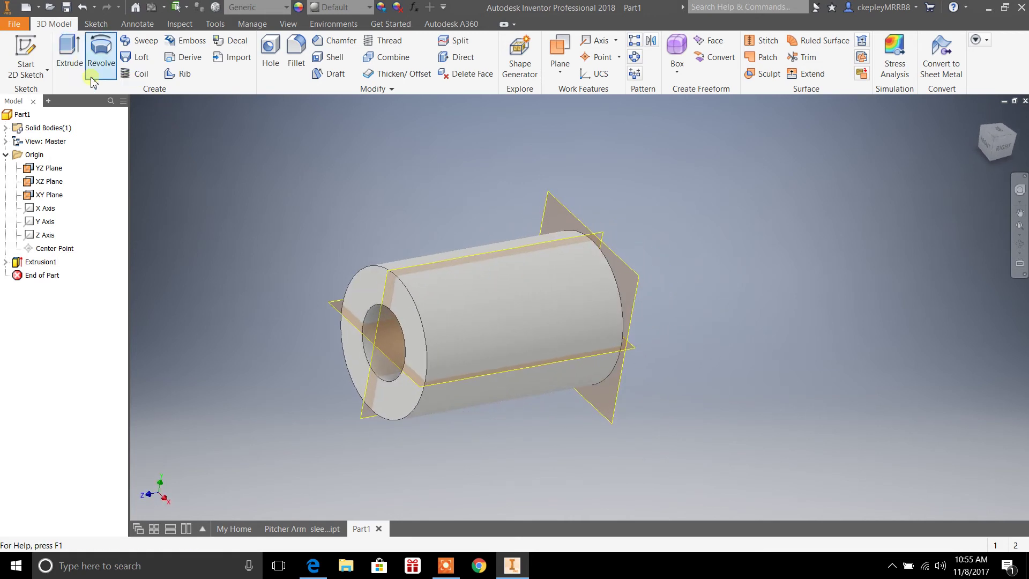